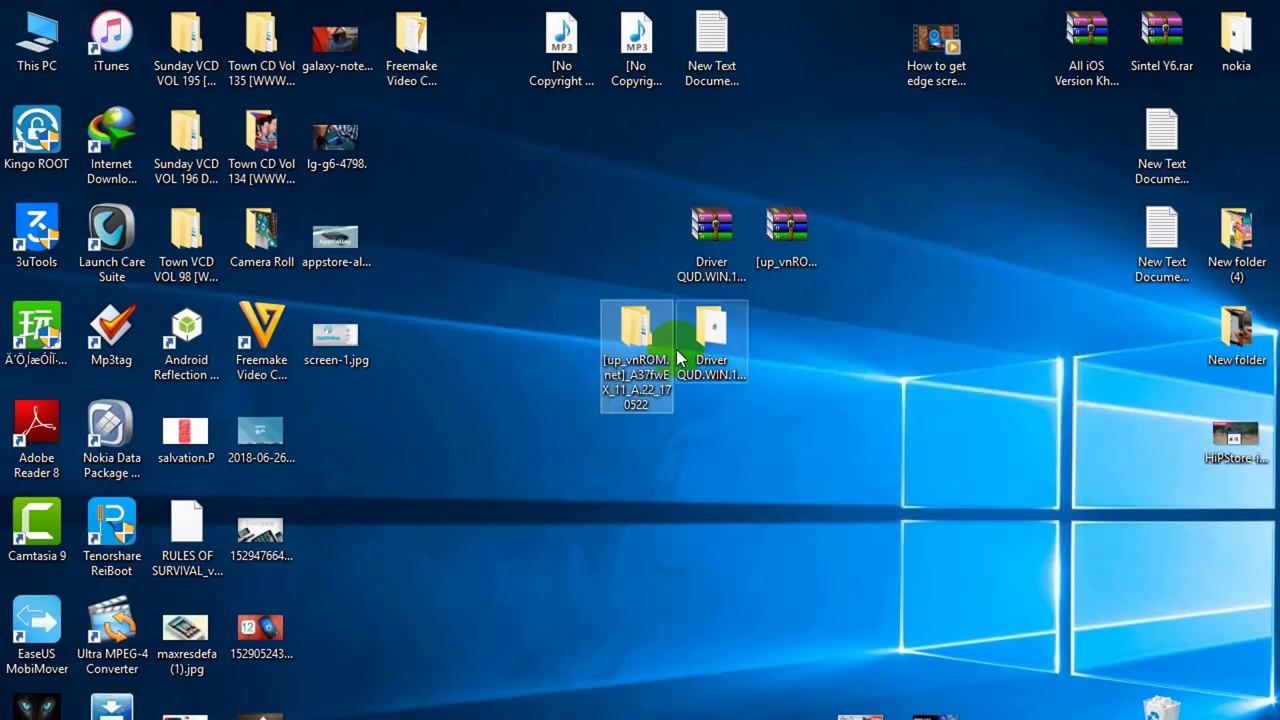
# Launch QUD.WIN.1.1 Installer-10037.3 Setup.exe from the extracted driver folder on the desktop and close the folder window
pyautogui.rightClick(795, 343)
pyautogui.click(847, 401)
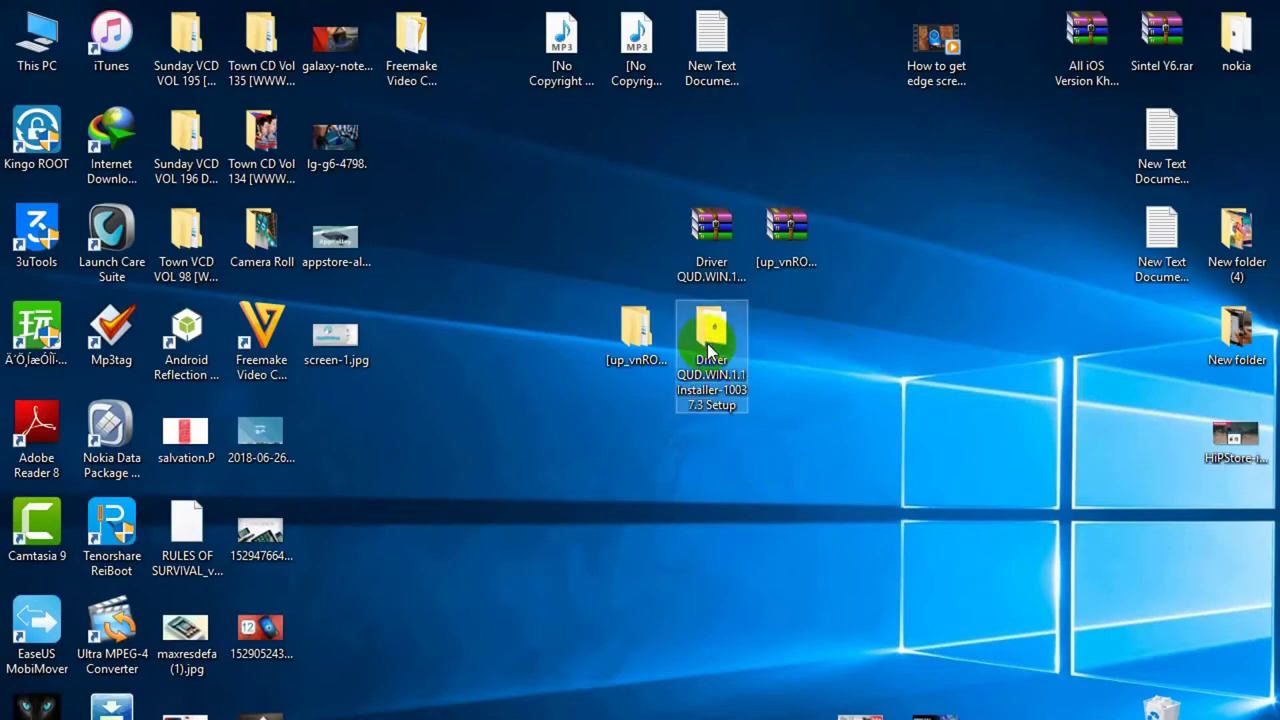
pyautogui.doubleClick(707, 343)
pyautogui.doubleClick(590, 418)
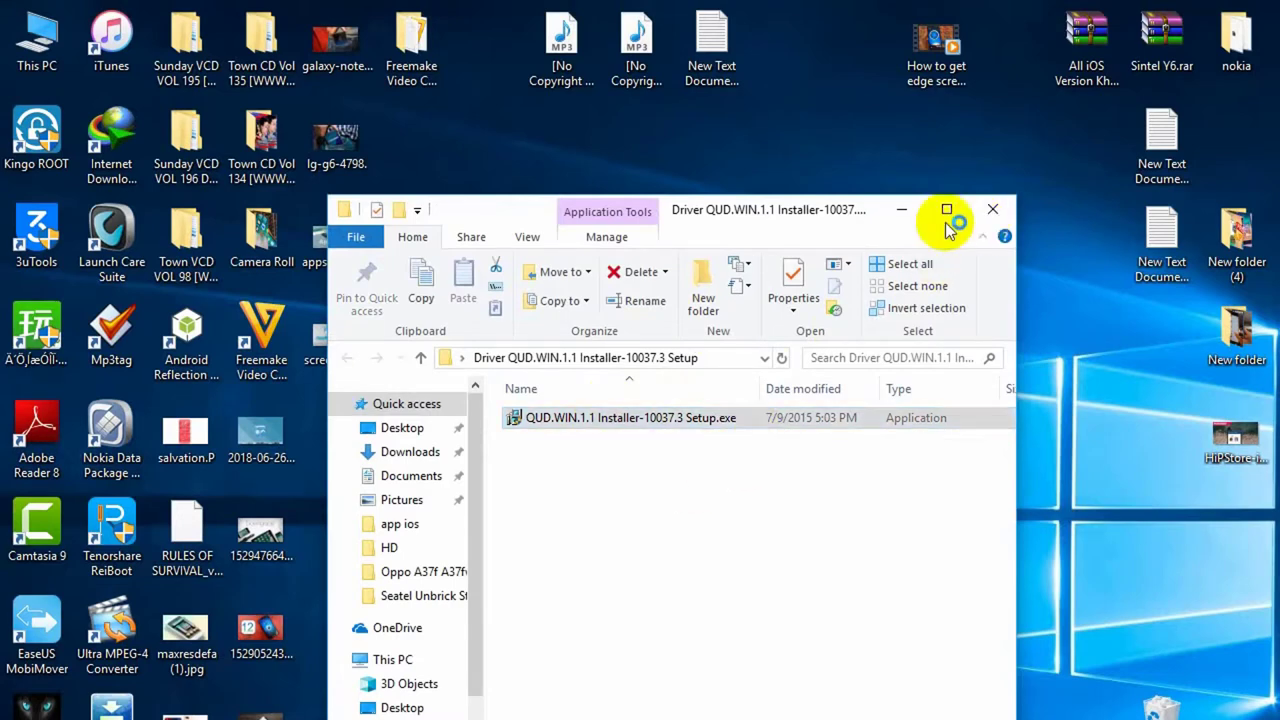
pyautogui.click(992, 209)
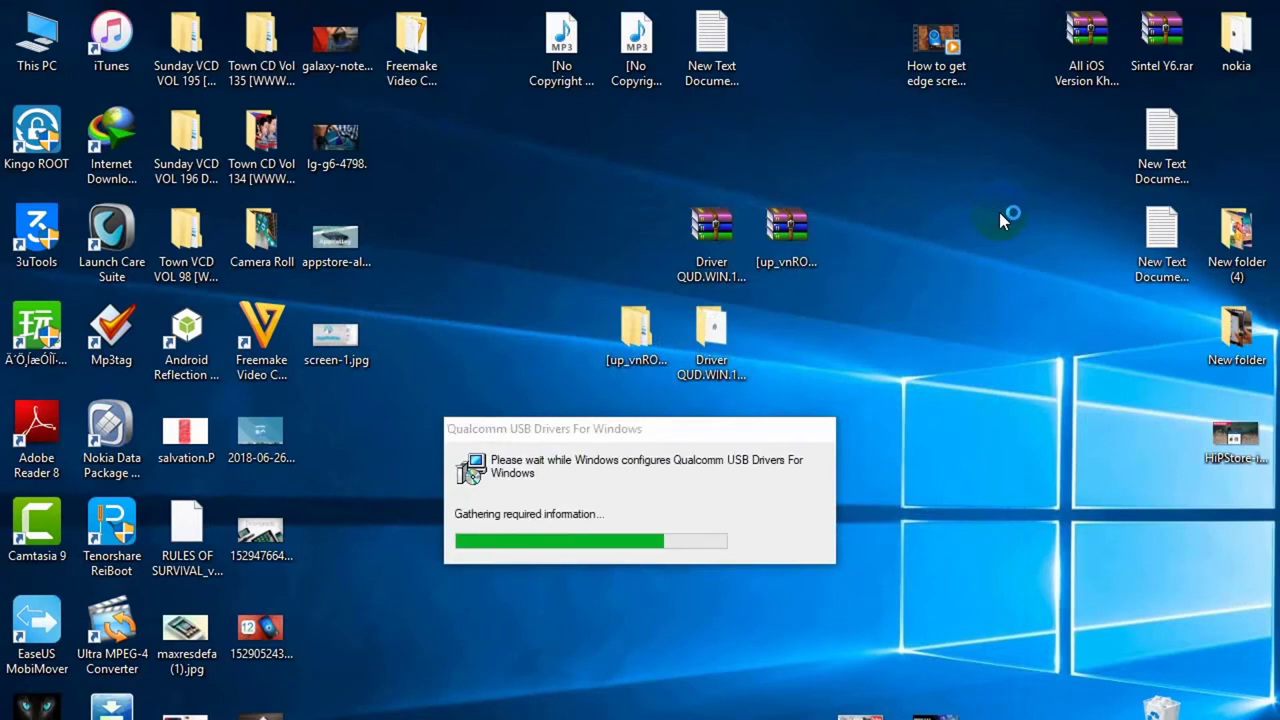
pyautogui.click(591, 428)
pyautogui.rightClick(938, 303)
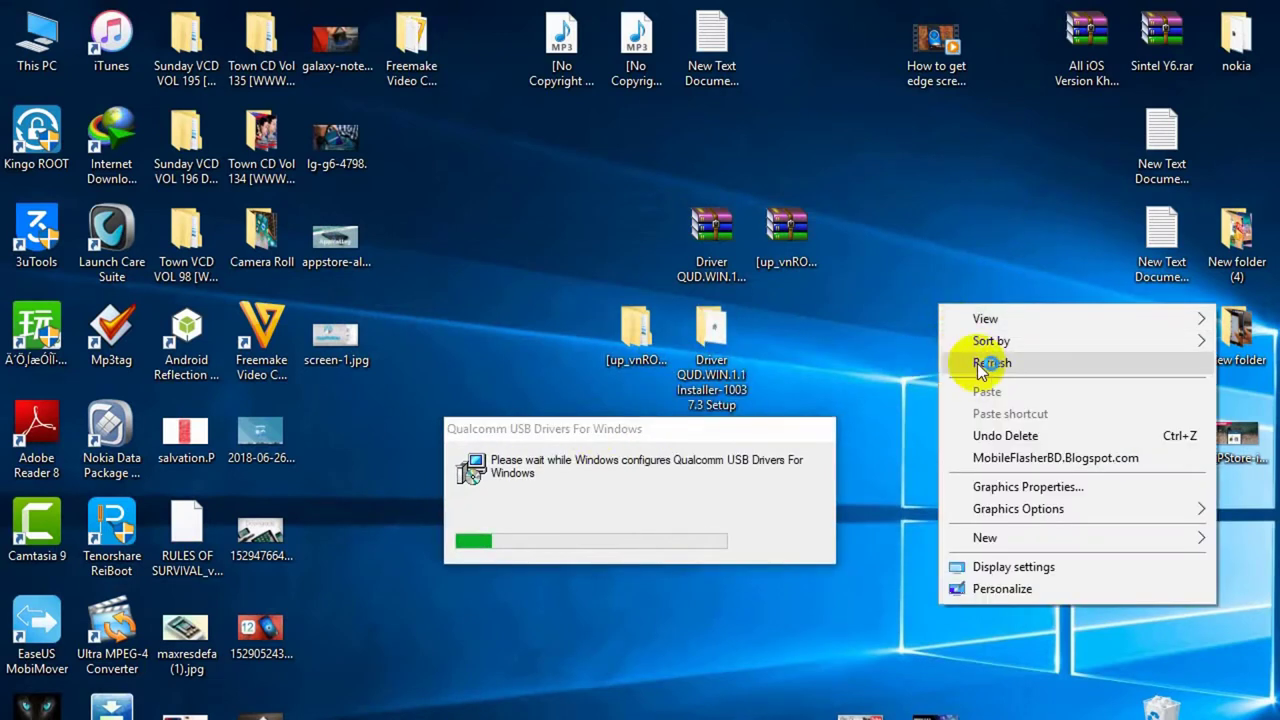
pyautogui.click(957, 362)
pyautogui.moveTo(623, 427); pyautogui.dragTo(737, 397)
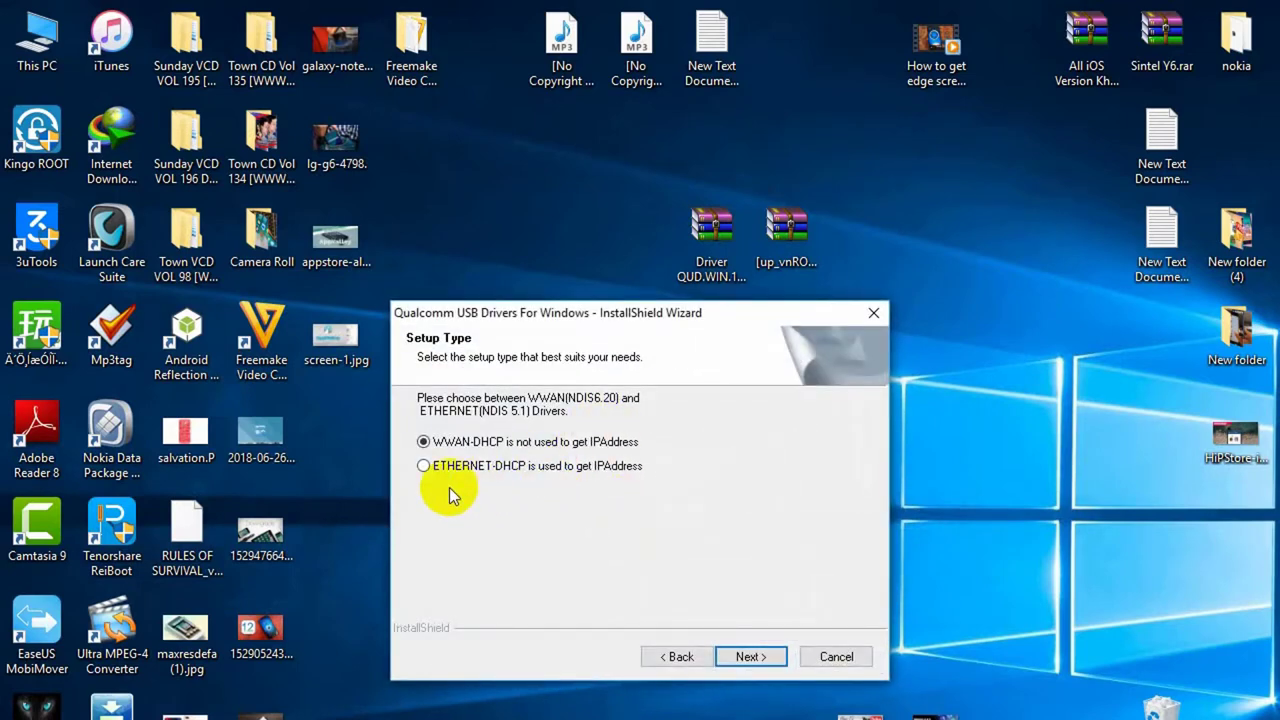
# Select the ETHERNET-DHCP setup type for the Qualcomm USB drivers and advance the wizard to the ready-to-install page
pyautogui.click(562, 470)
pyautogui.click(748, 656)
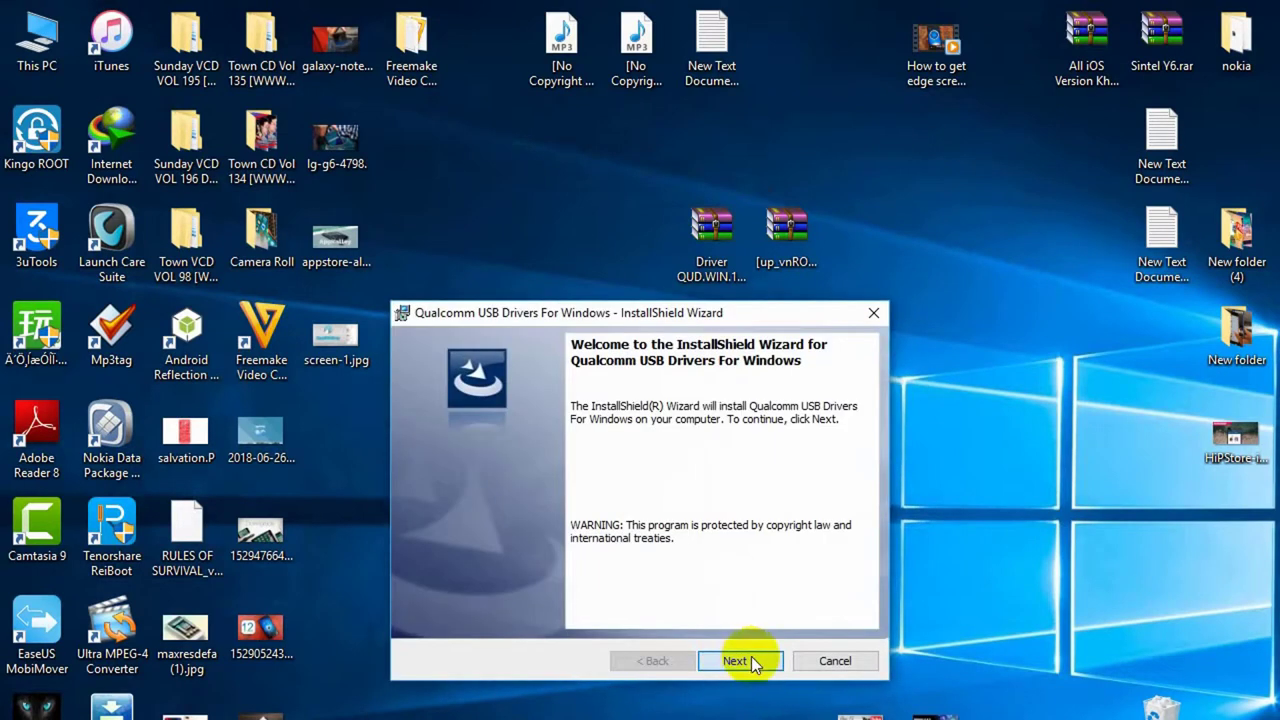
pyautogui.click(750, 658)
pyautogui.click(522, 589)
pyautogui.click(736, 661)
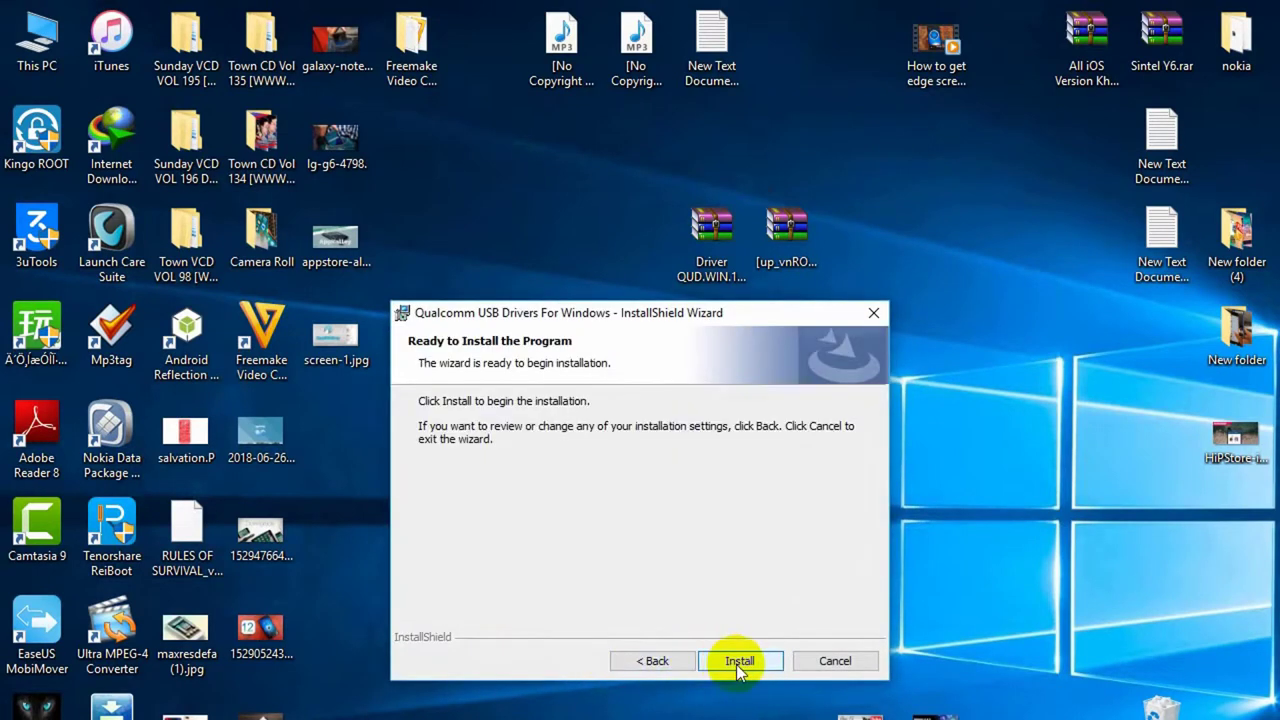
# Install the Qualcomm USB drivers and finish the setup wizard
pyautogui.click(740, 660)
pyautogui.moveTo(614, 325); pyautogui.dragTo(698, 319)
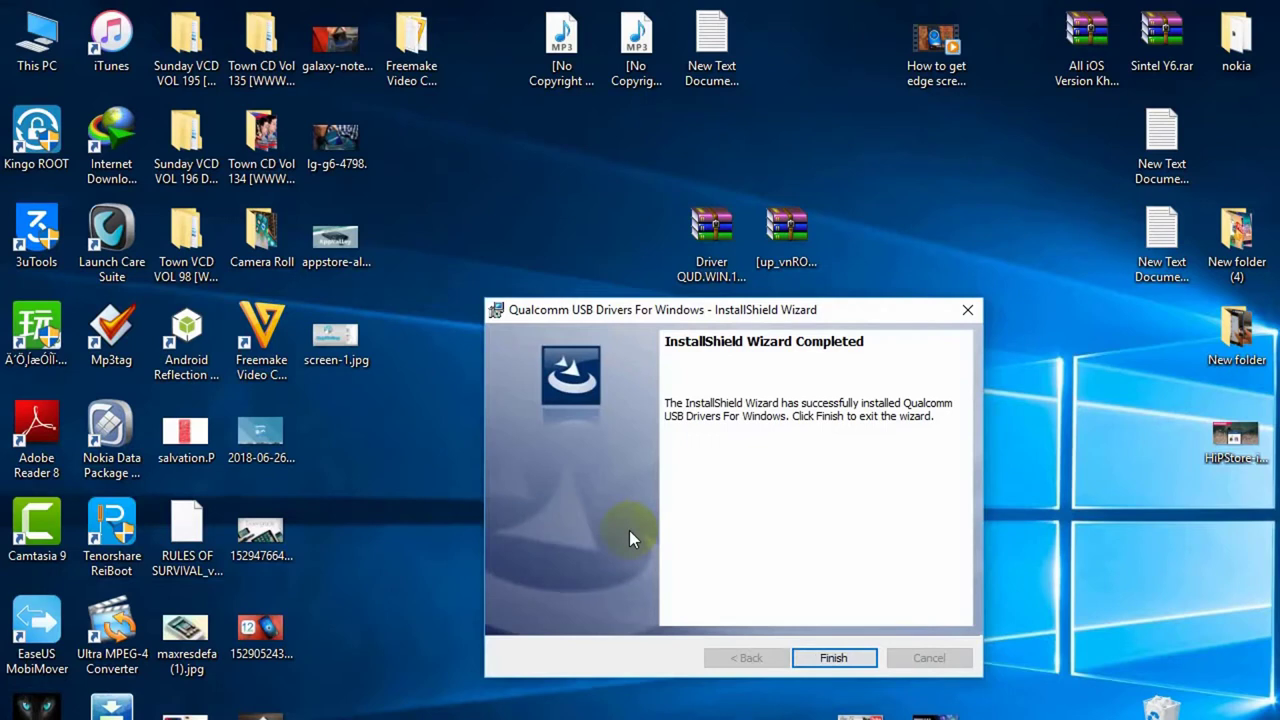
pyautogui.click(829, 656)
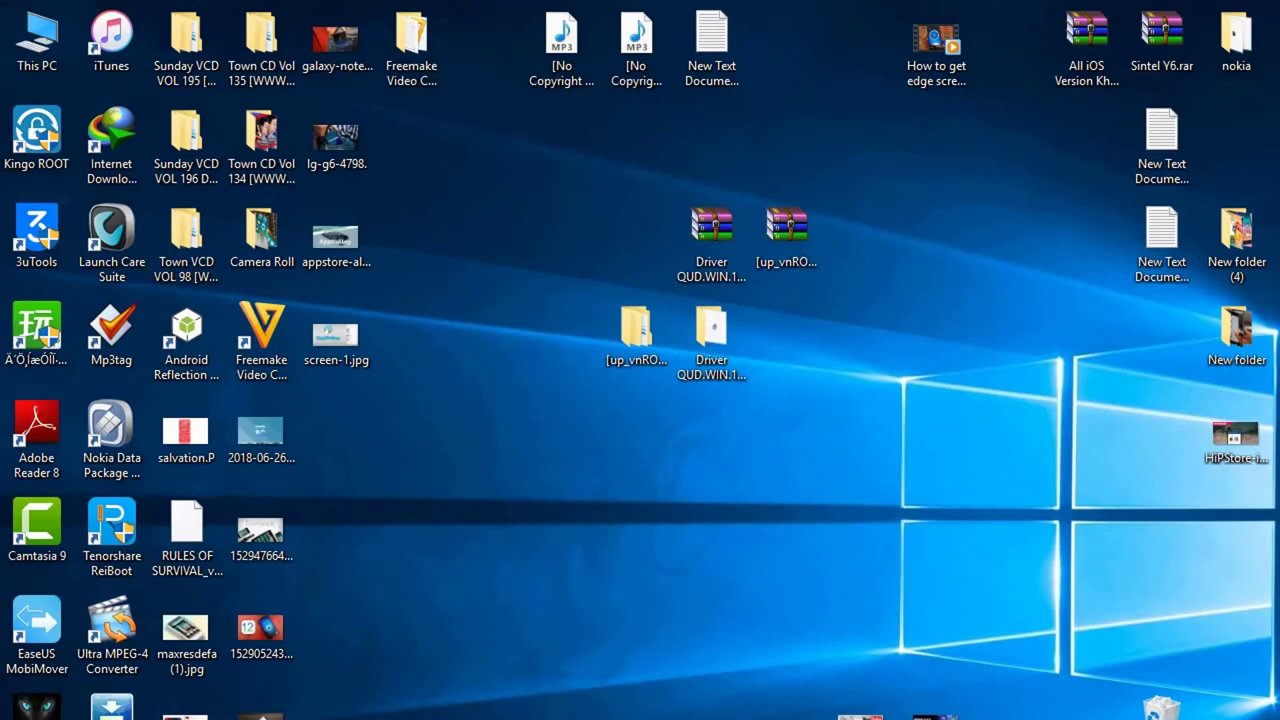
# Refresh the desktop and open the innermost A37fEX_11_A.22_170522 folder inside the extracted [up_vnROM.net]_A37fwEX_11_A.22_170522 firmware folder
pyautogui.rightClick(577, 600)
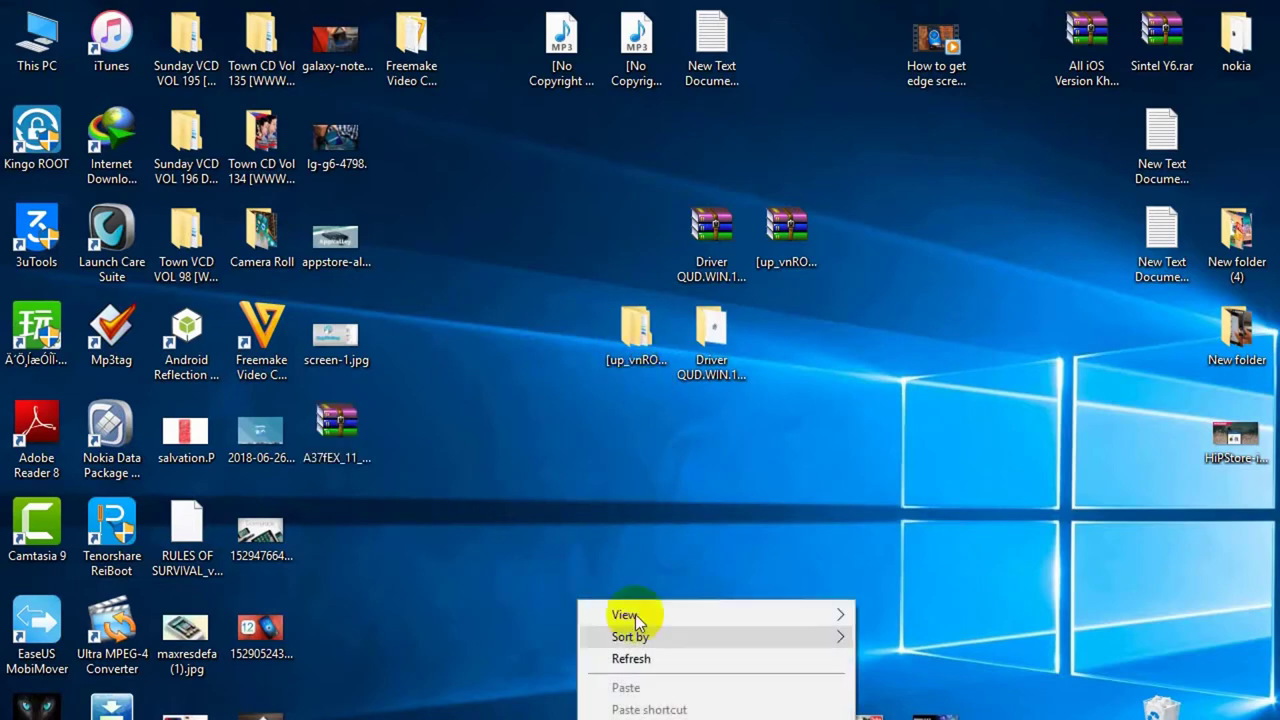
pyautogui.click(628, 660)
pyautogui.click(628, 345)
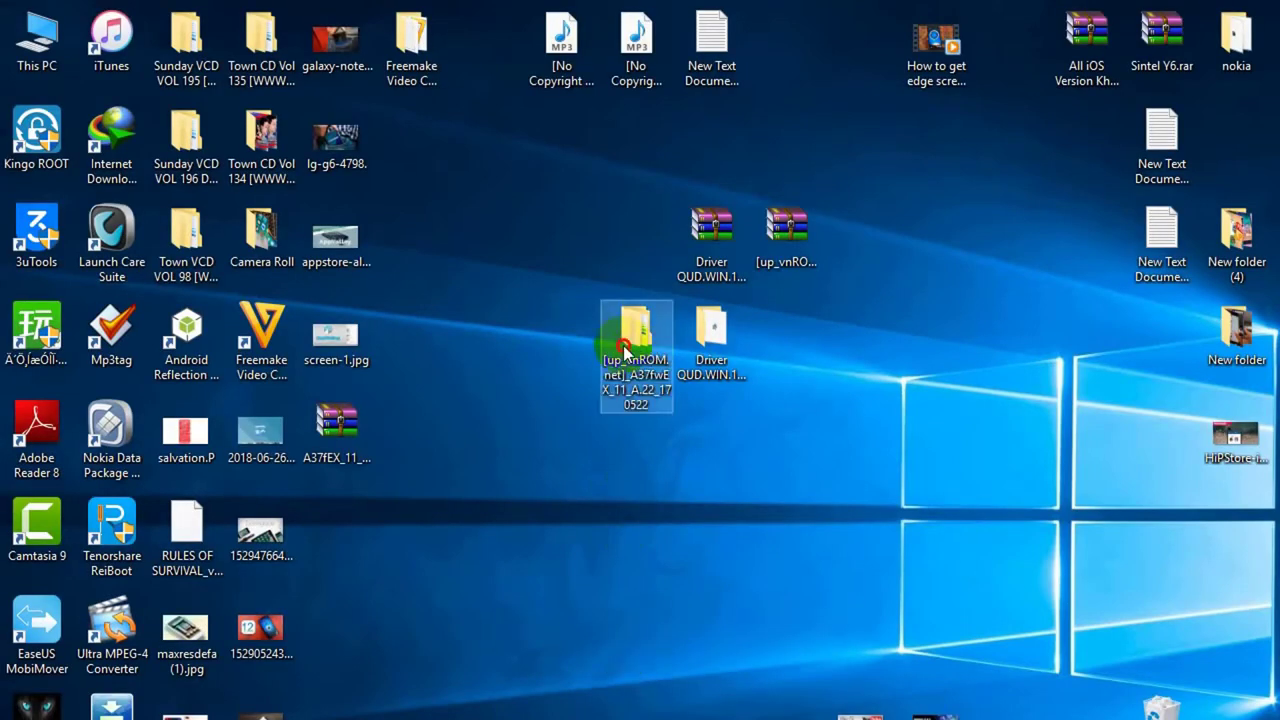
pyautogui.doubleClick(628, 345)
pyautogui.moveTo(640, 212); pyautogui.dragTo(887, 100)
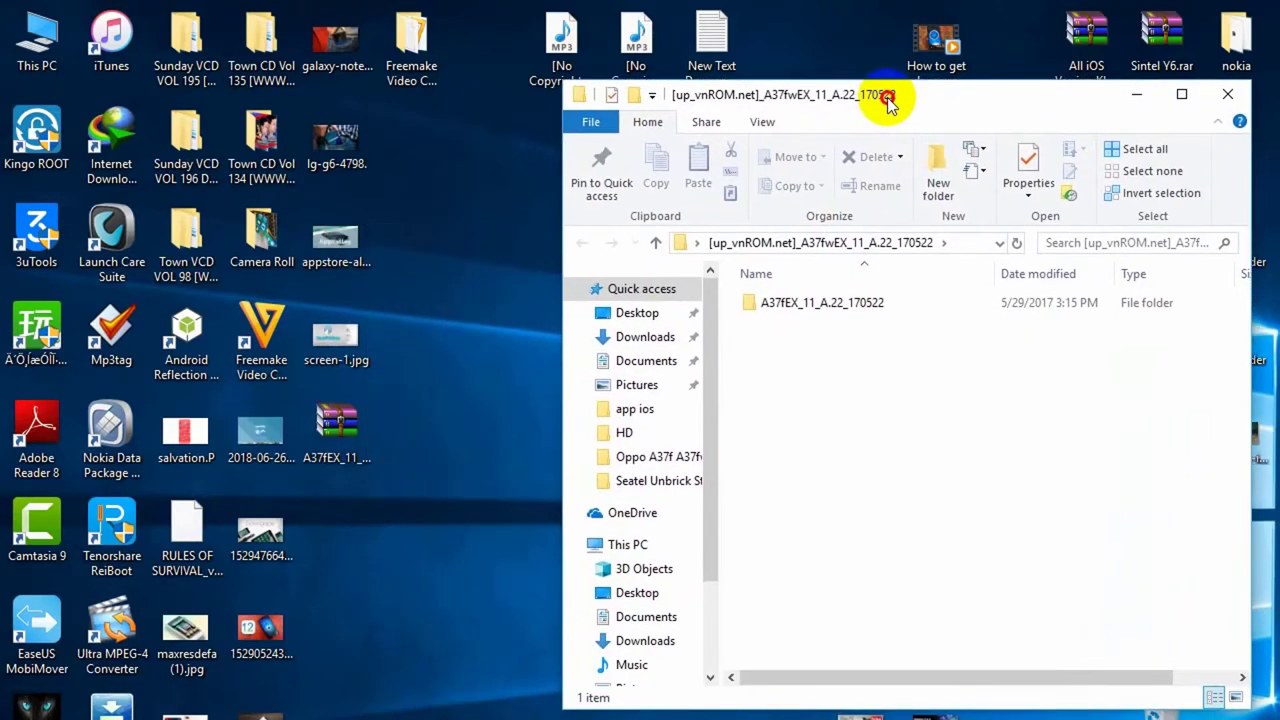
pyautogui.doubleClick(818, 306)
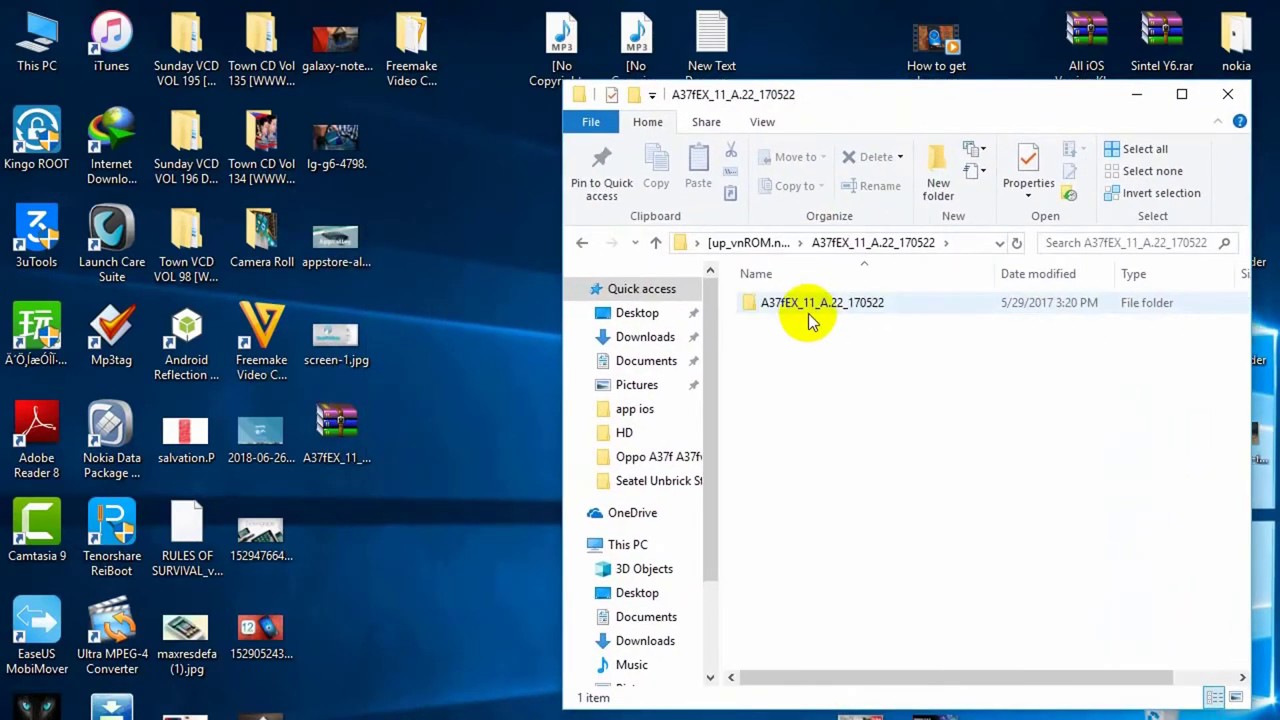
pyautogui.doubleClick(795, 307)
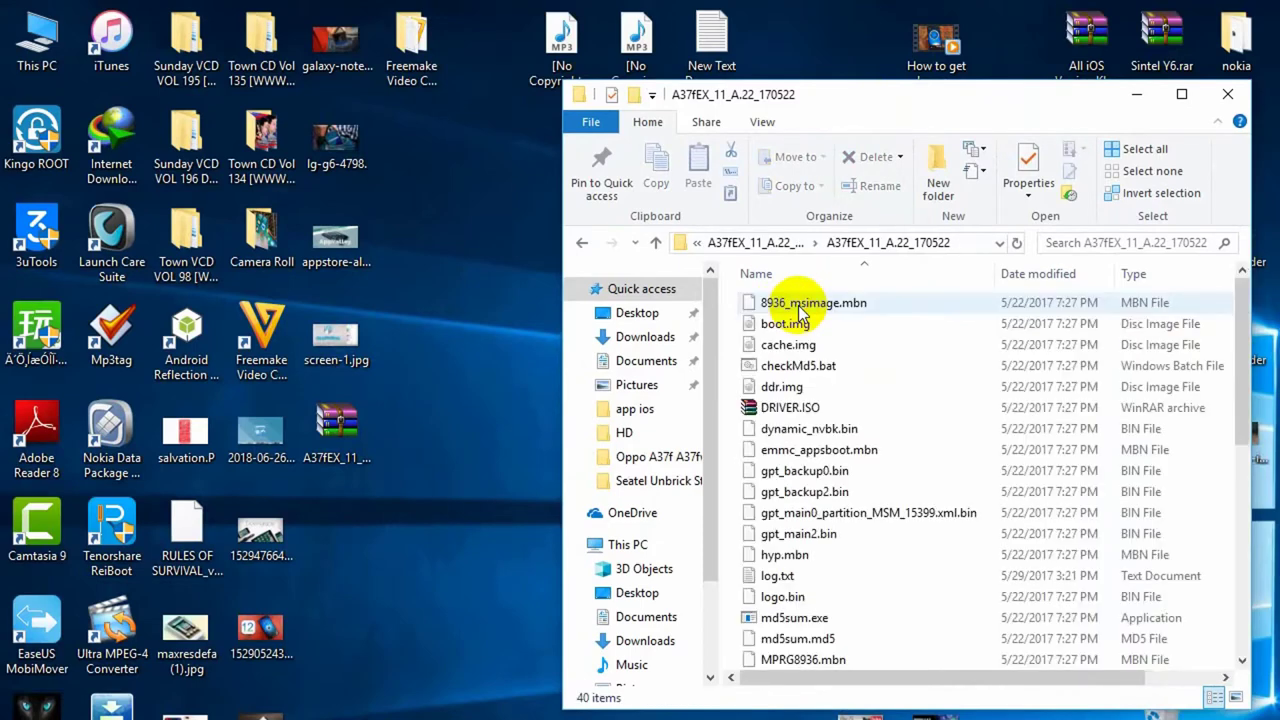
# Launch Msm8x39DownloadTool.exe from the firmware folder and reposition its window on the desktop
pyautogui.scroll(-1, 806, 362)
pyautogui.scroll(-3, 810, 372)
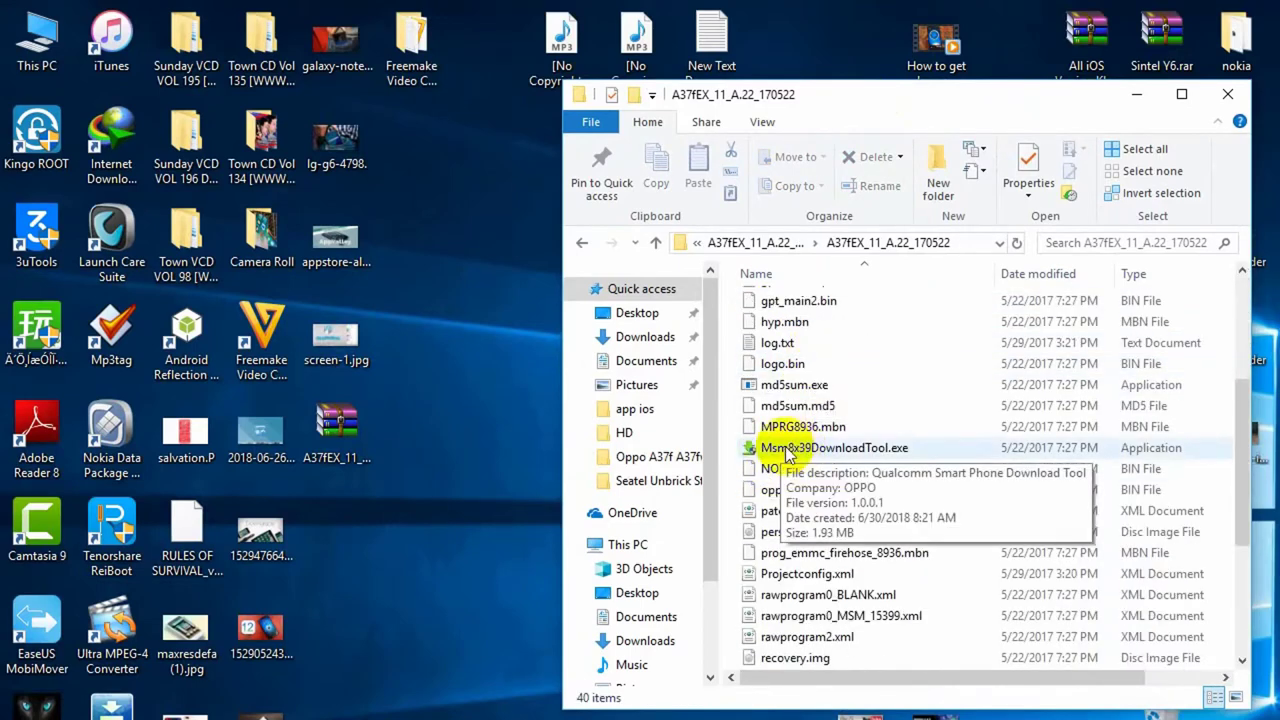
pyautogui.click(843, 455)
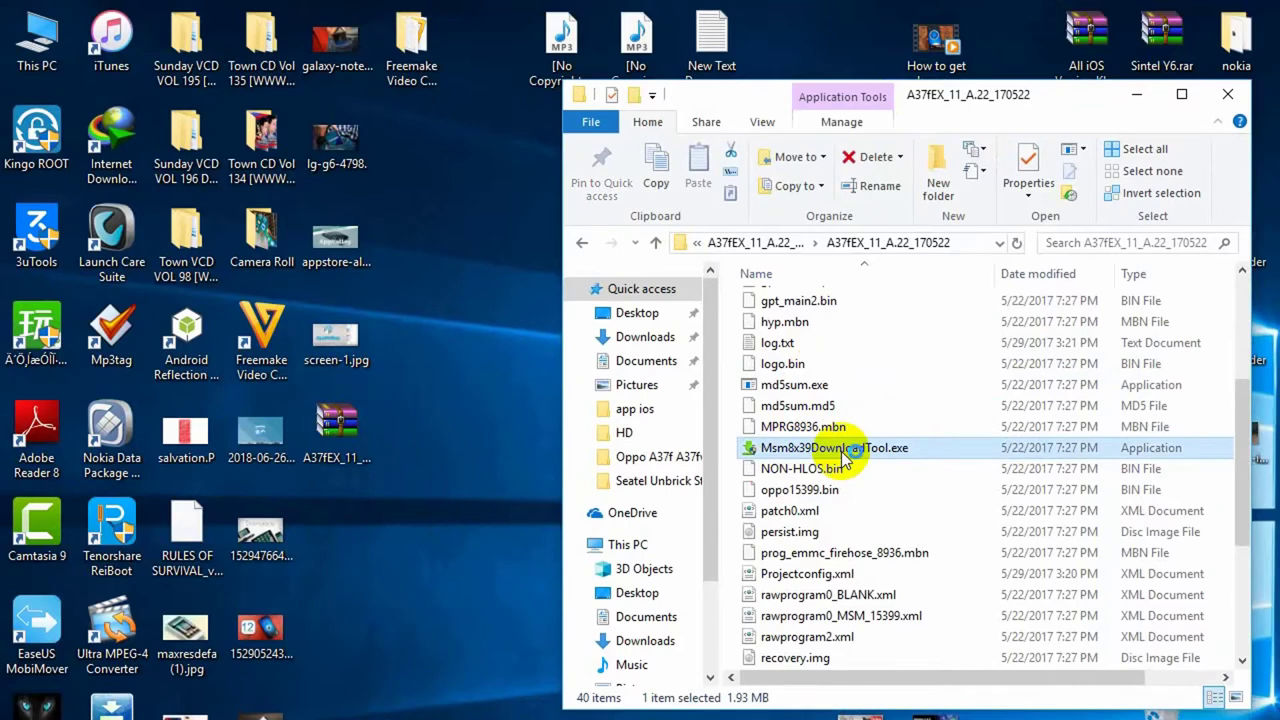
pyautogui.doubleClick(845, 450)
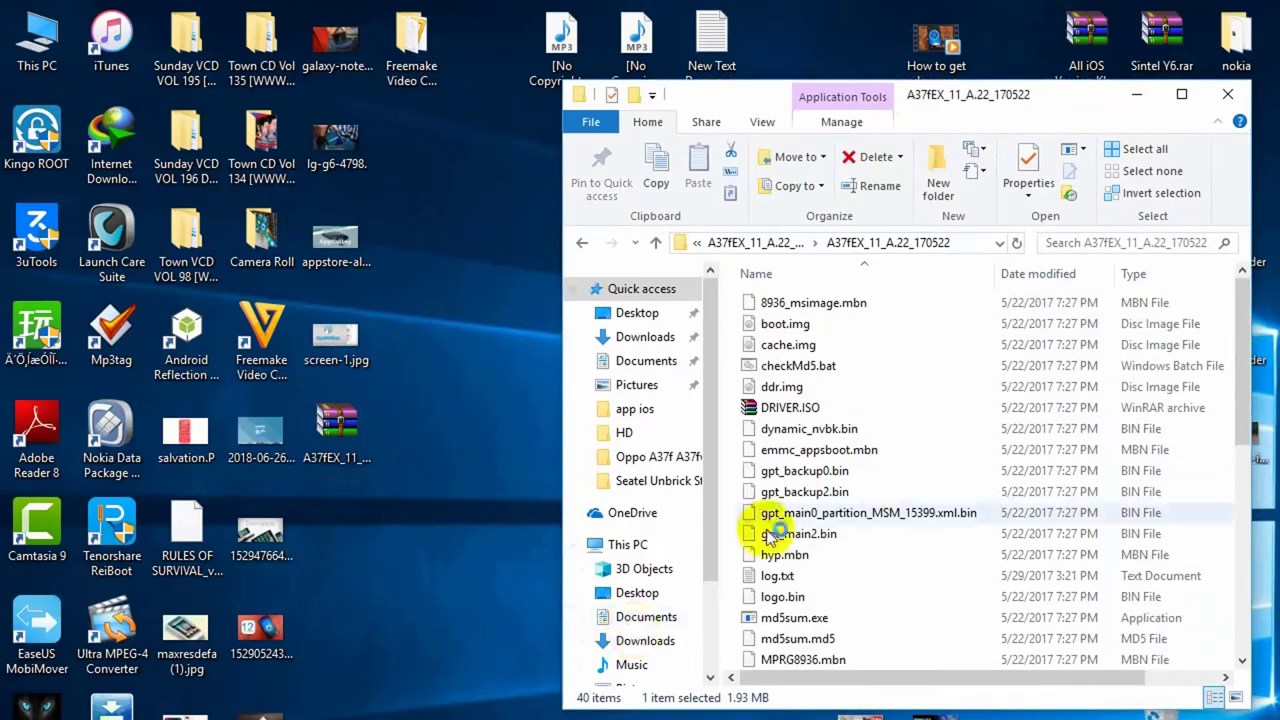
pyautogui.moveTo(629, 258); pyautogui.dragTo(802, 148)
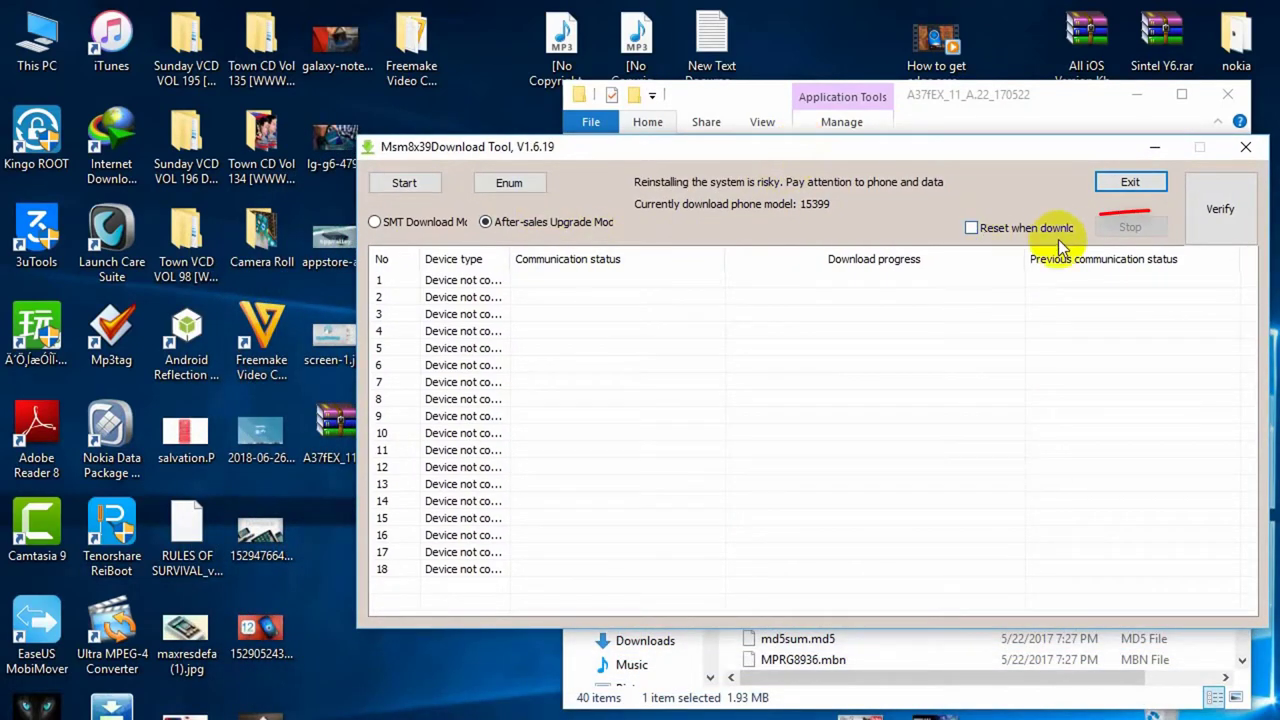
# Verify the firmware files in the Msm8x39Download Tool and start the download to the phone
pyautogui.click(1215, 211)
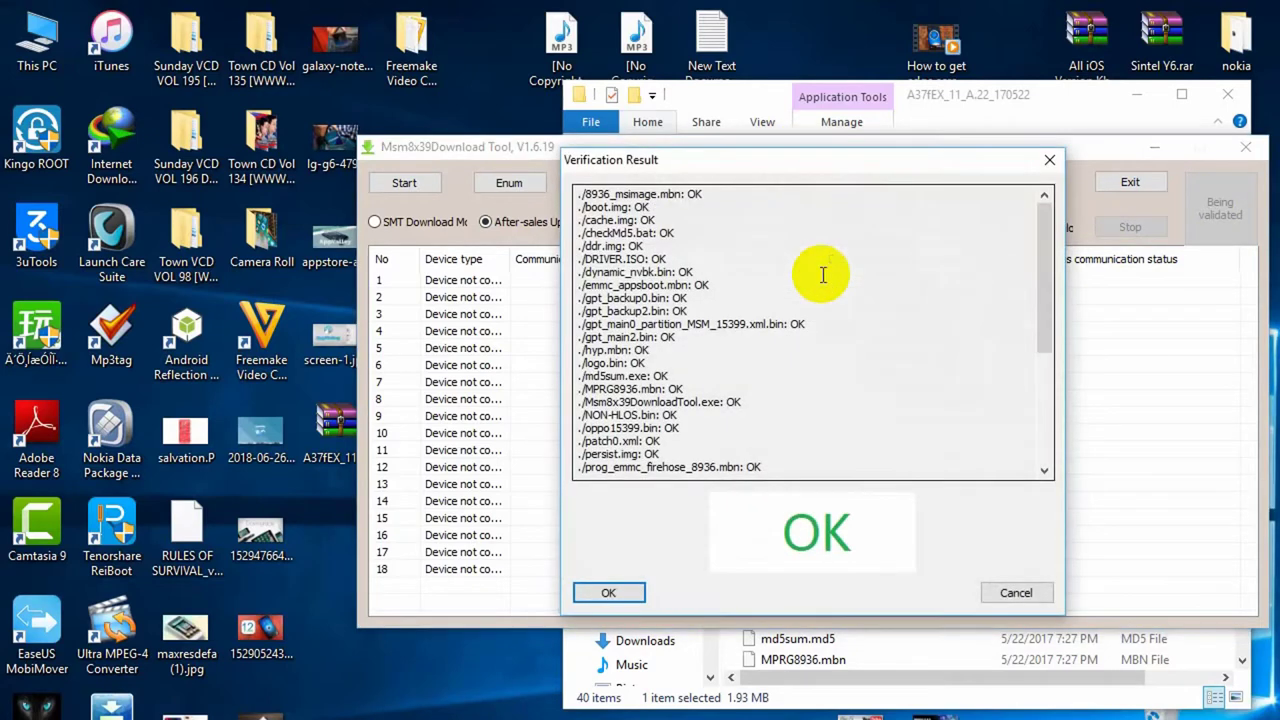
pyautogui.click(613, 593)
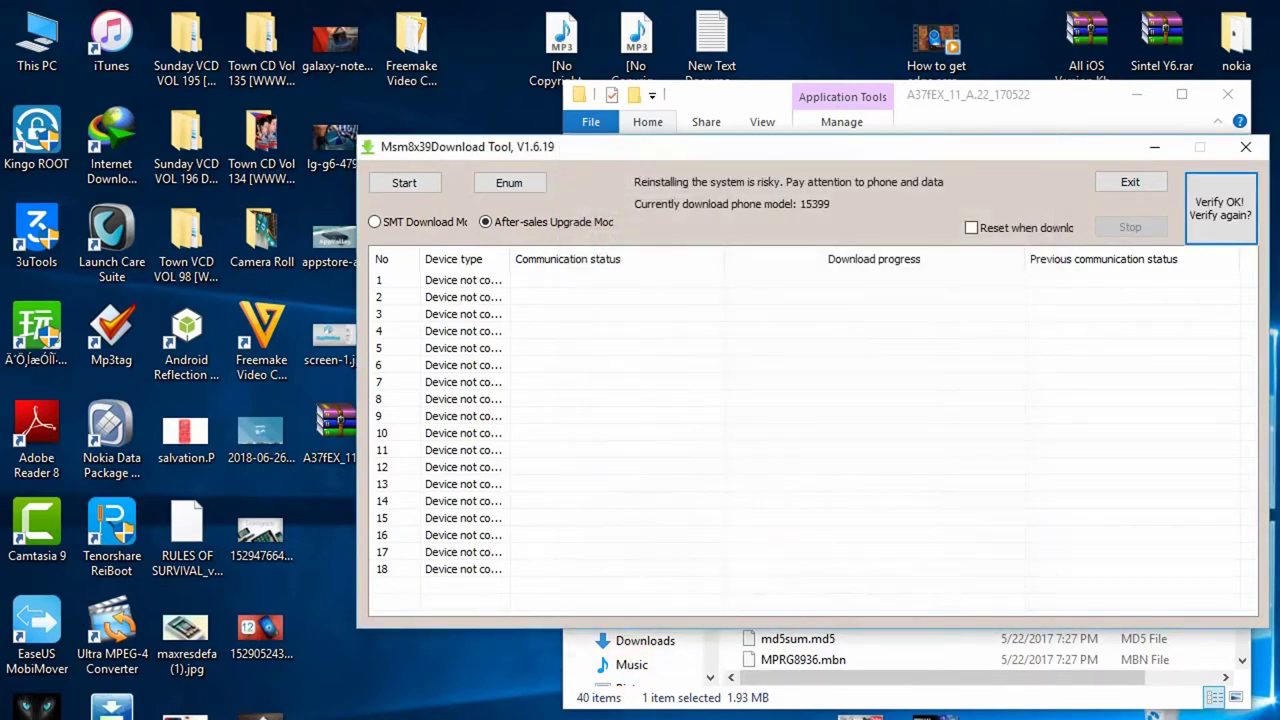
pyautogui.click(410, 186)
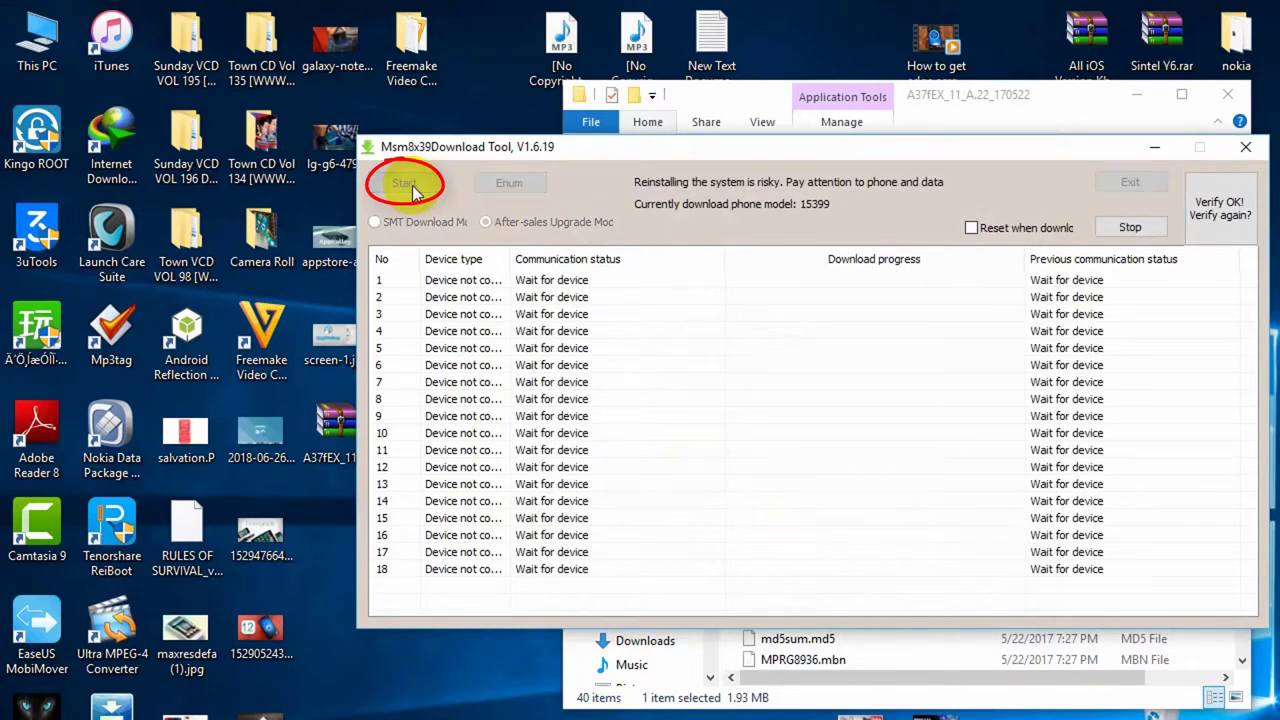
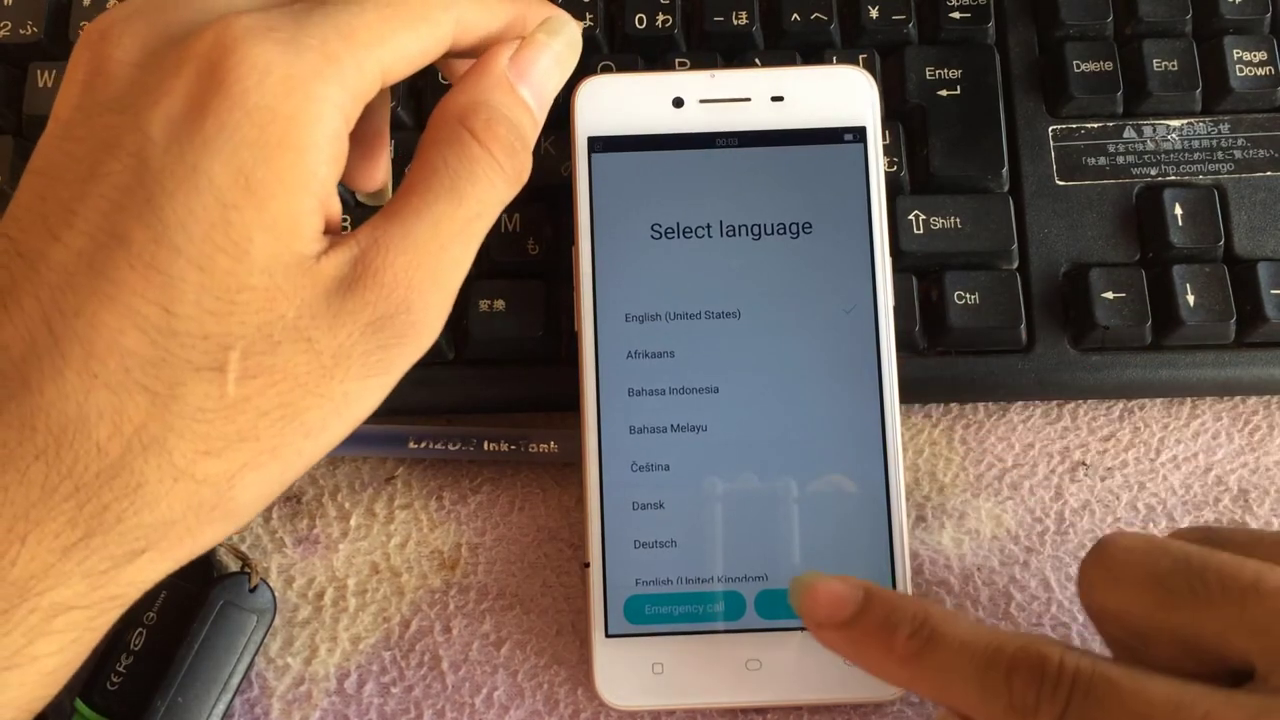
pyautogui.click(818, 599)
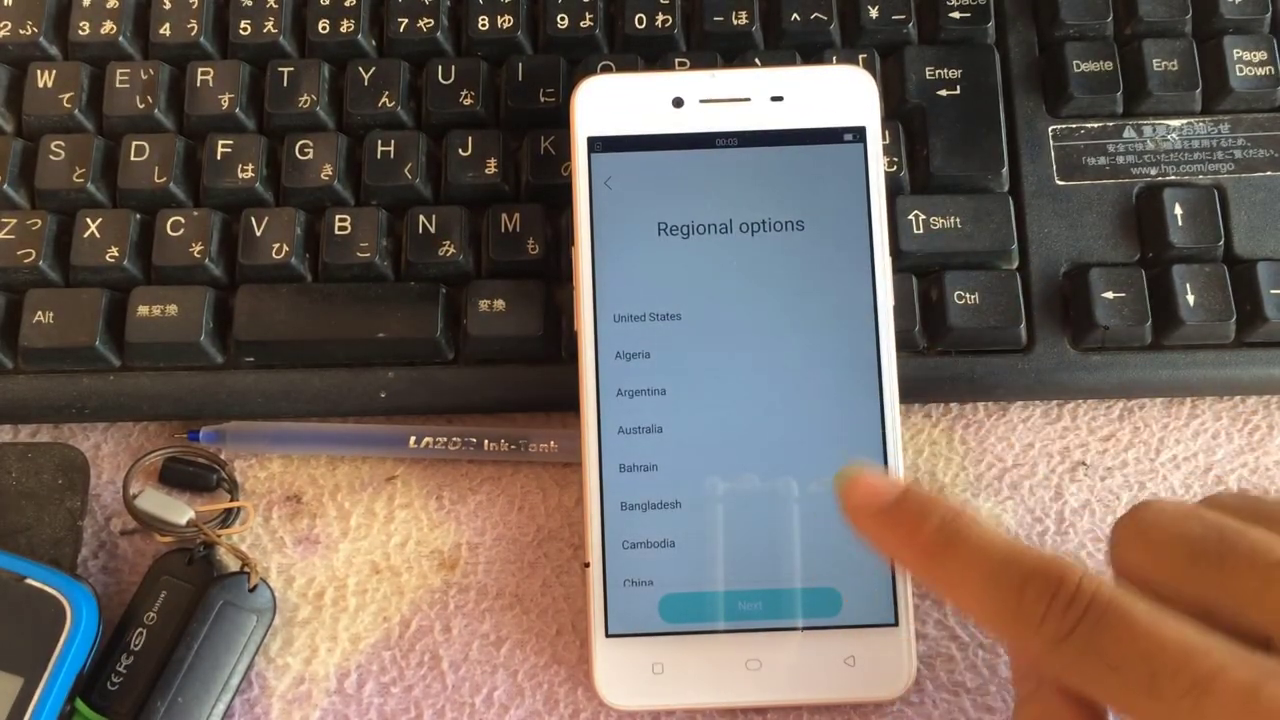
pyautogui.click(830, 318)
pyautogui.click(768, 603)
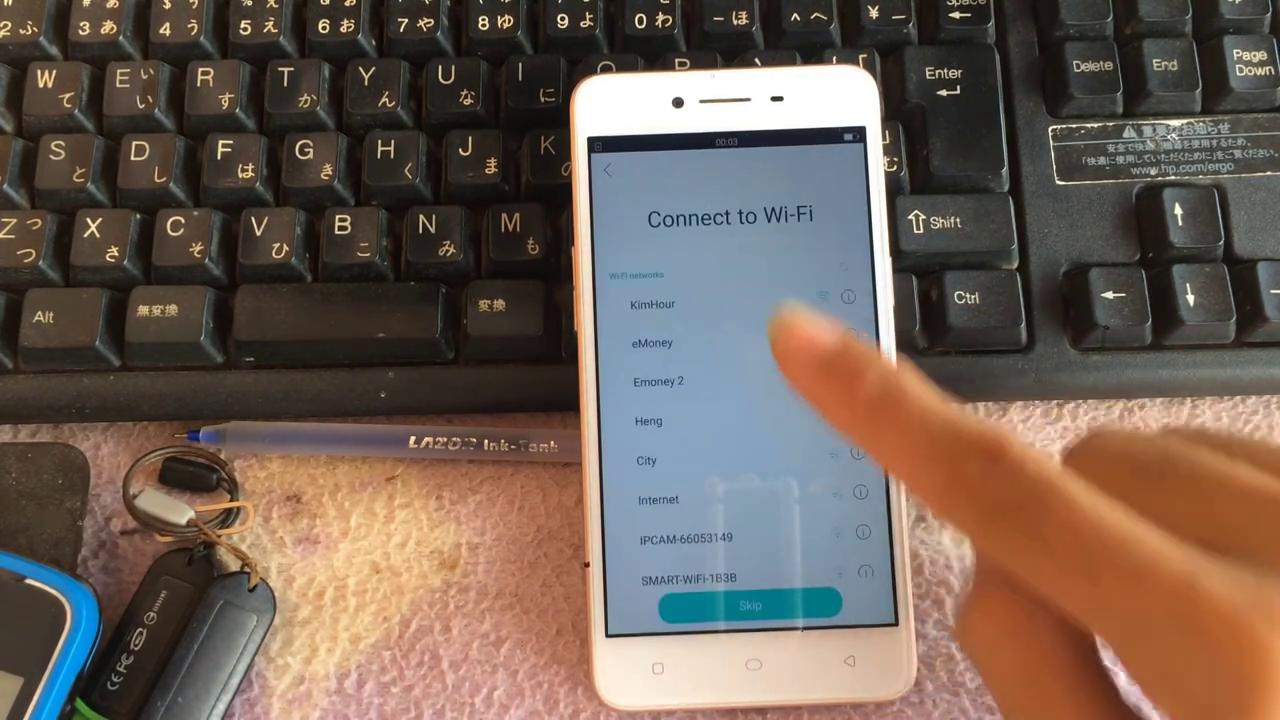
pyautogui.click(800, 605)
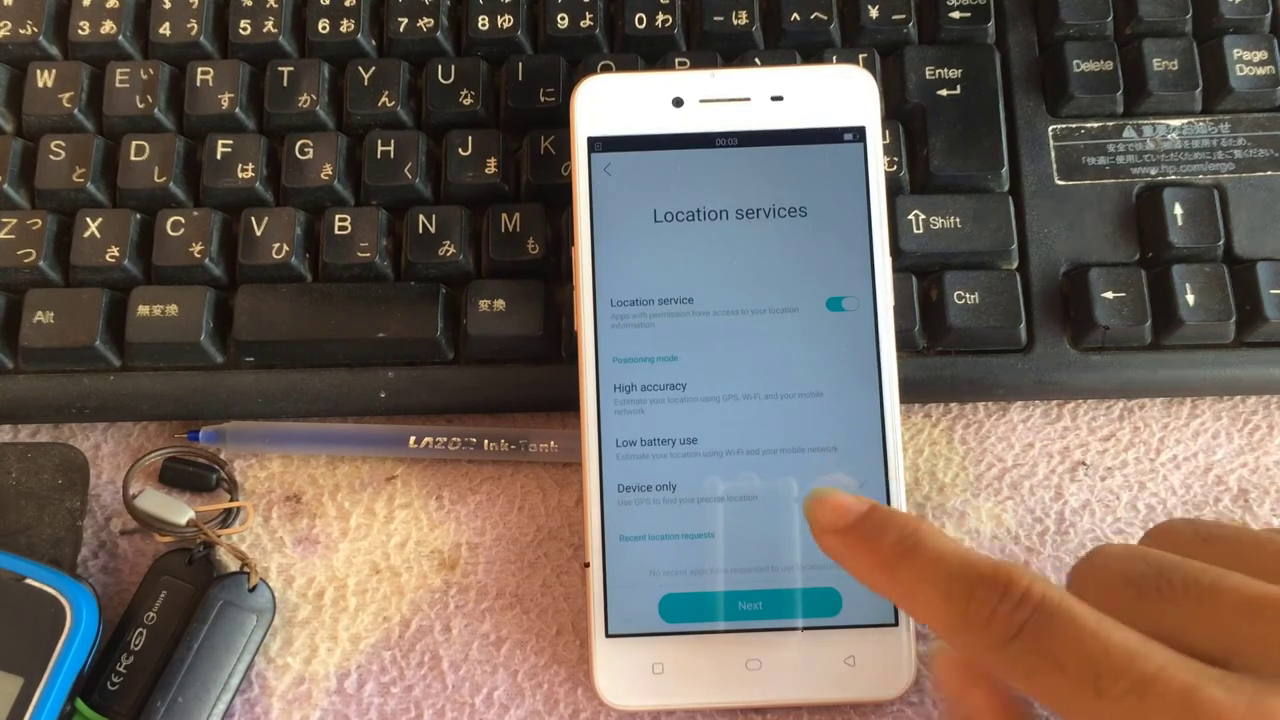
pyautogui.scroll(-2, 843, 500)
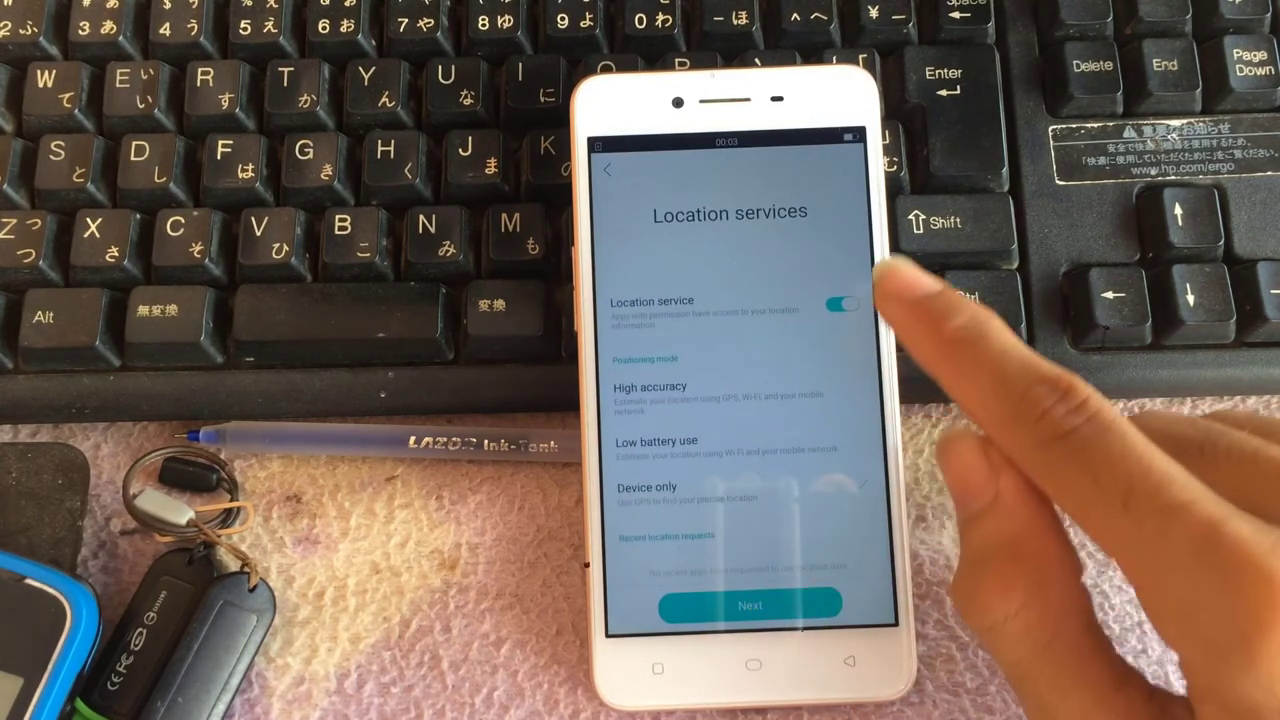
pyautogui.click(800, 605)
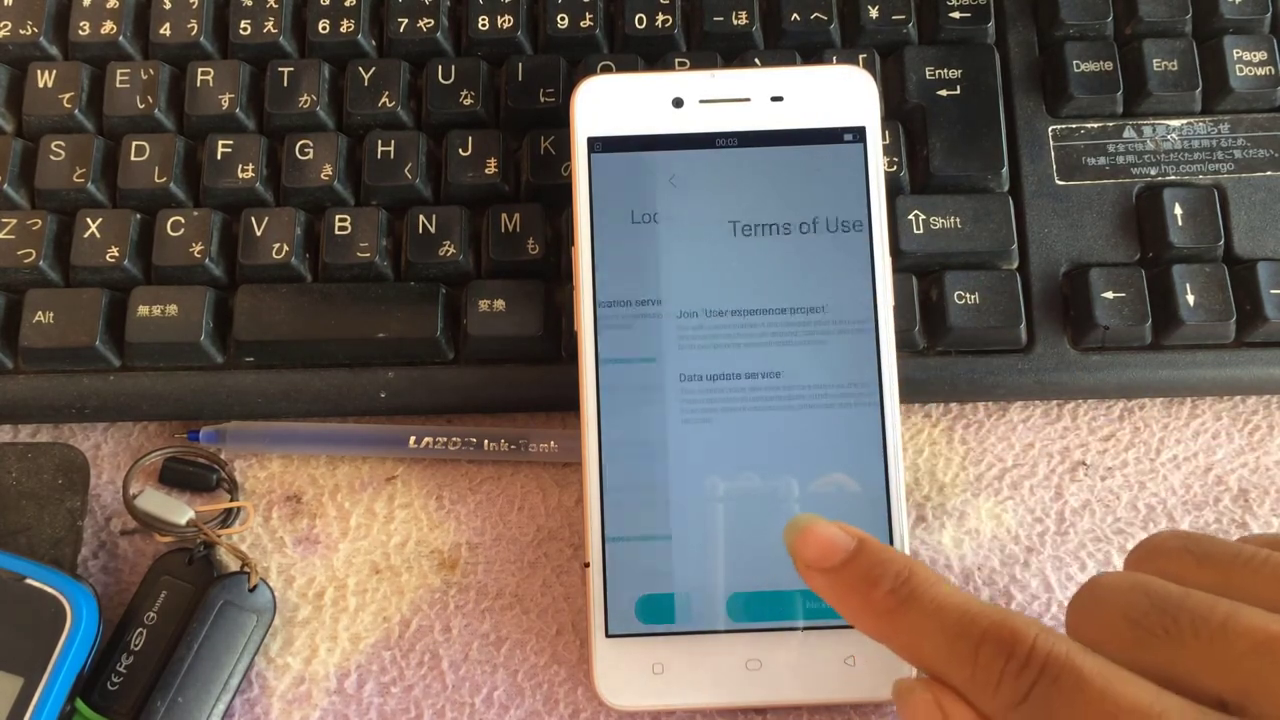